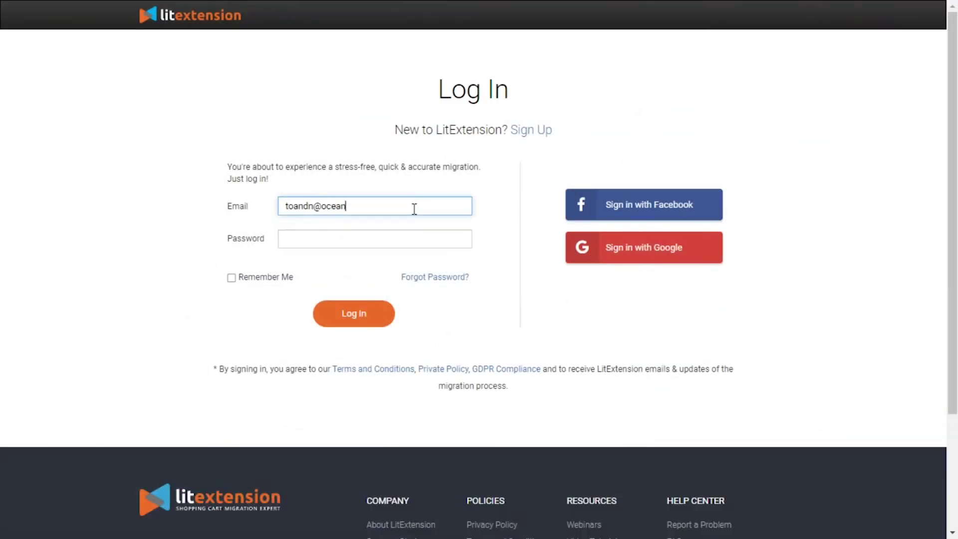
Sign in with the account password and open the Create Migration setup page
key("Tab")
type("********")
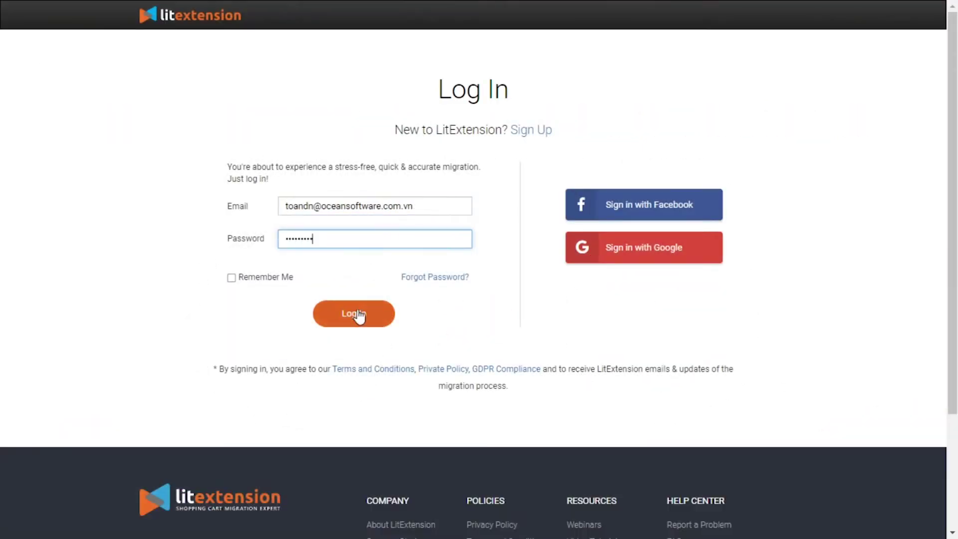
left_click(358, 312)
left_click(548, 81)
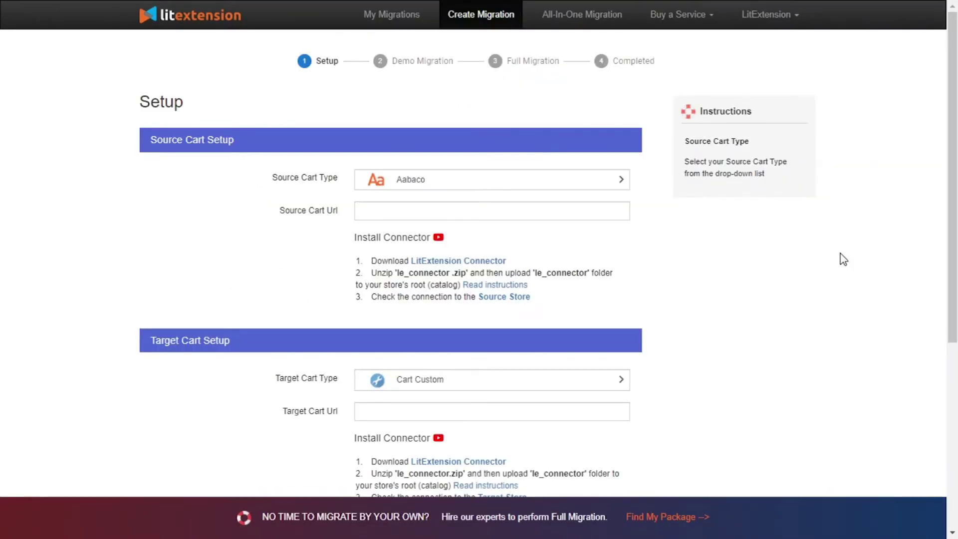
Set the source cart type to WooCommerce
left_click(503, 187)
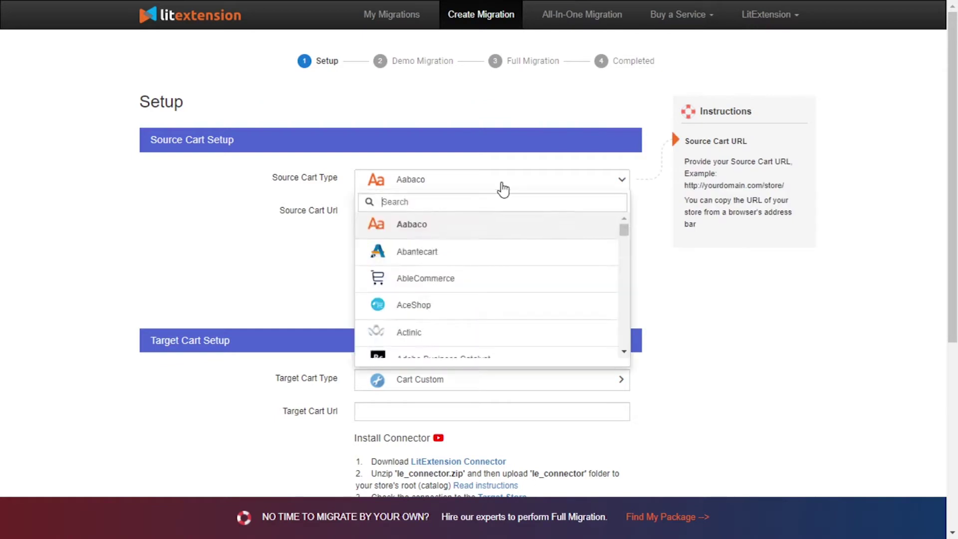
type("woo")
left_click(507, 225)
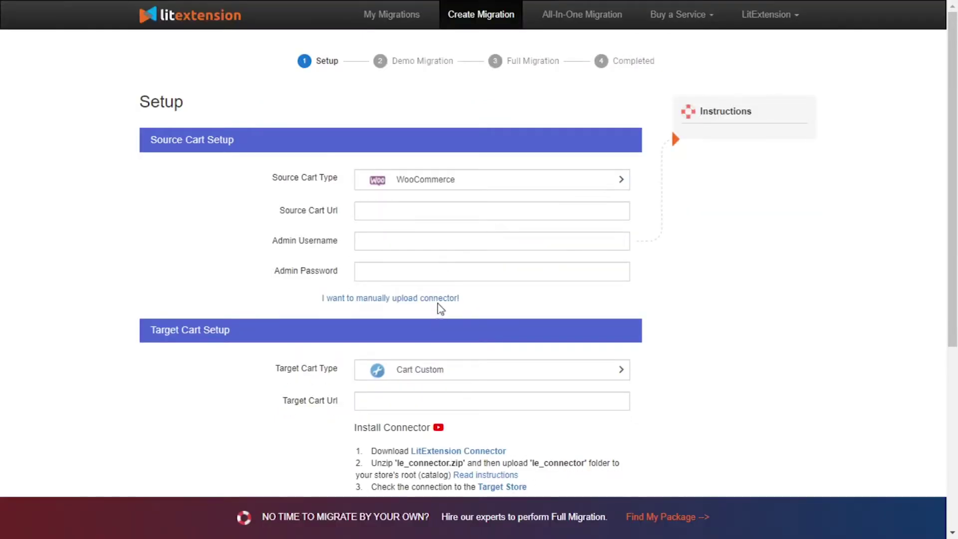
Download the le_connector package for manual upload and extract it in its Downloads folder
left_click(439, 299)
left_click(479, 263)
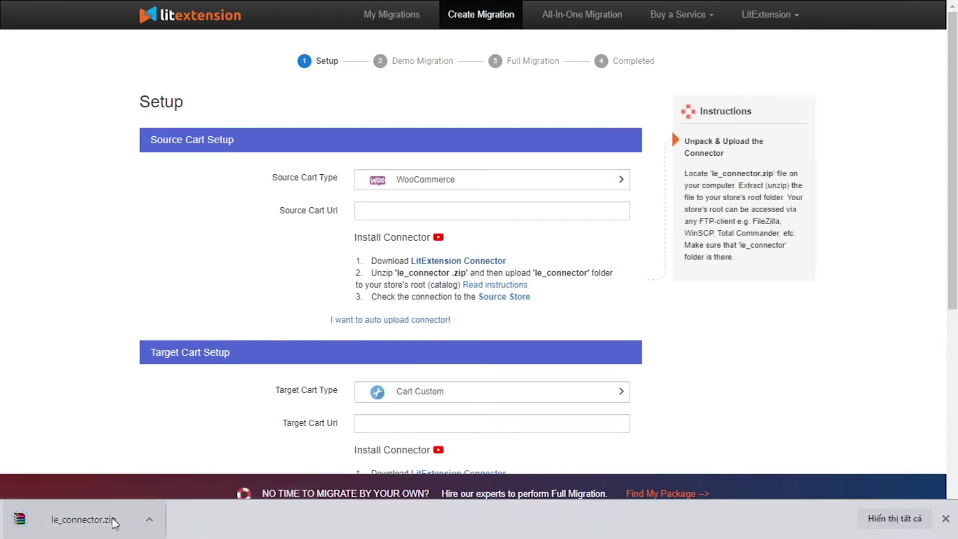
left_click(146, 520)
left_click(190, 472)
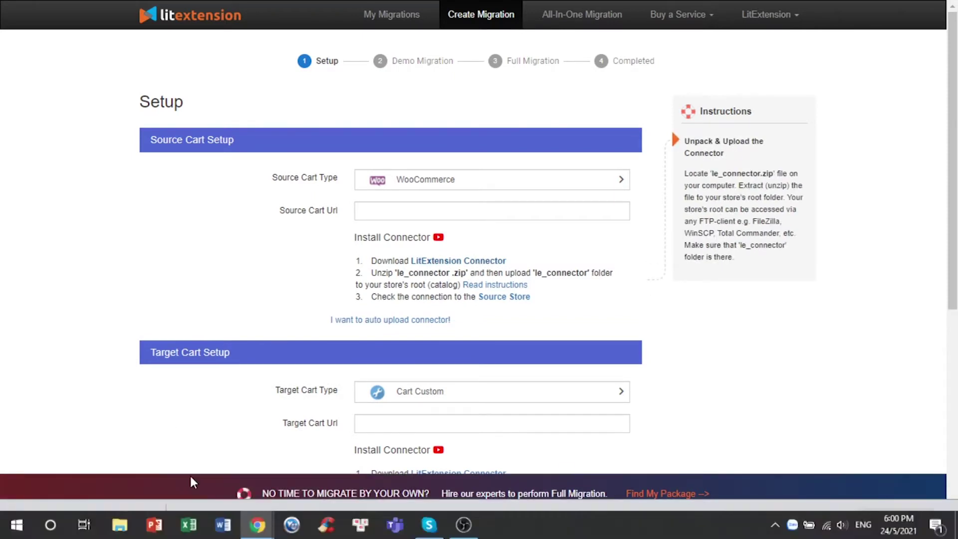
right_click(147, 71)
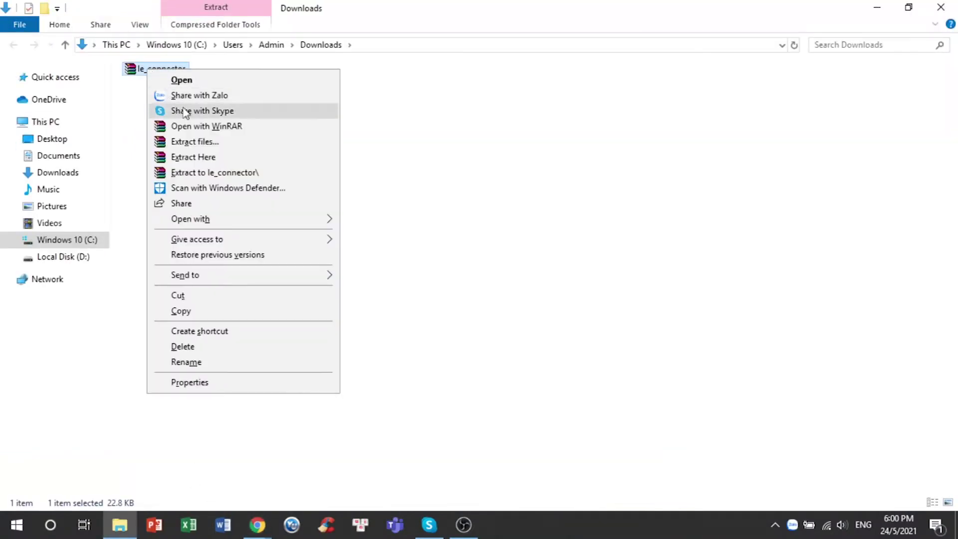
left_click(200, 156)
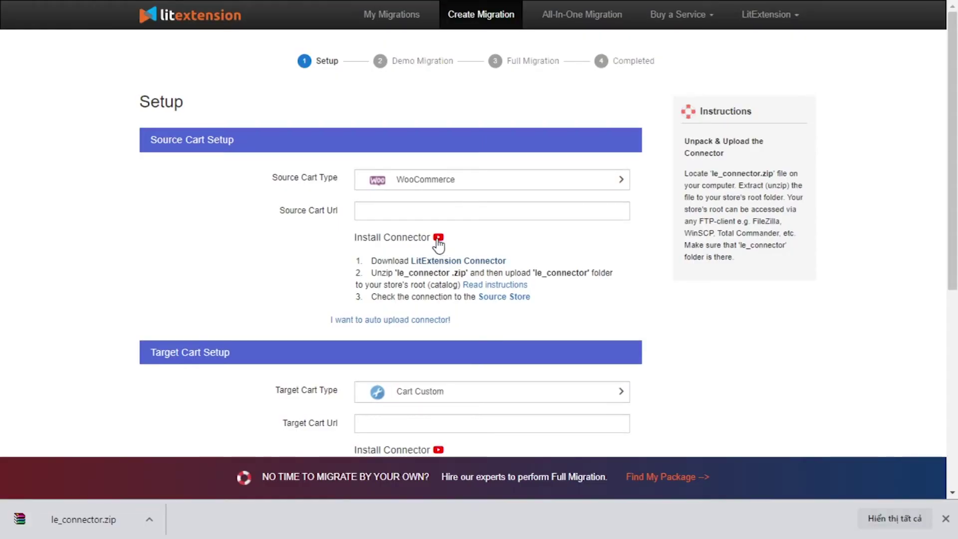
left_click(437, 240)
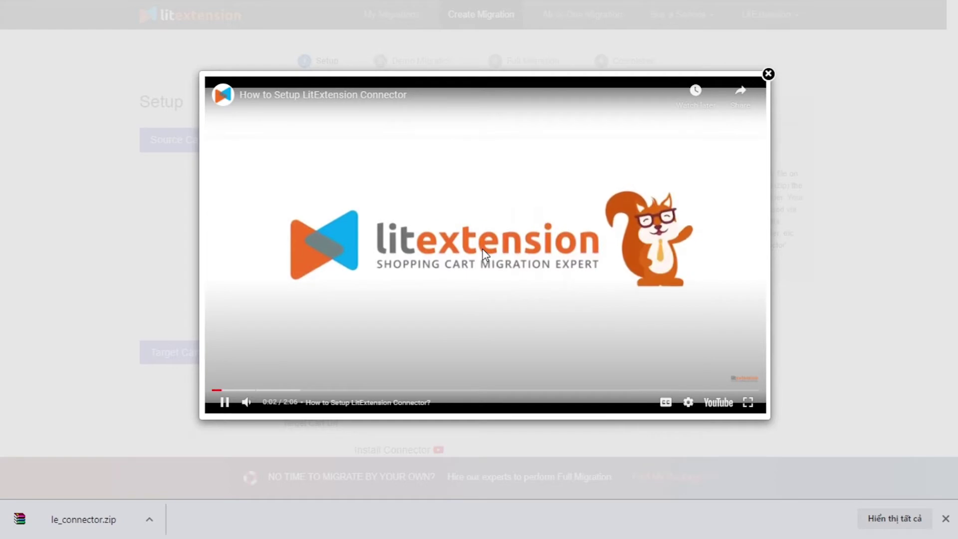
key("Escape")
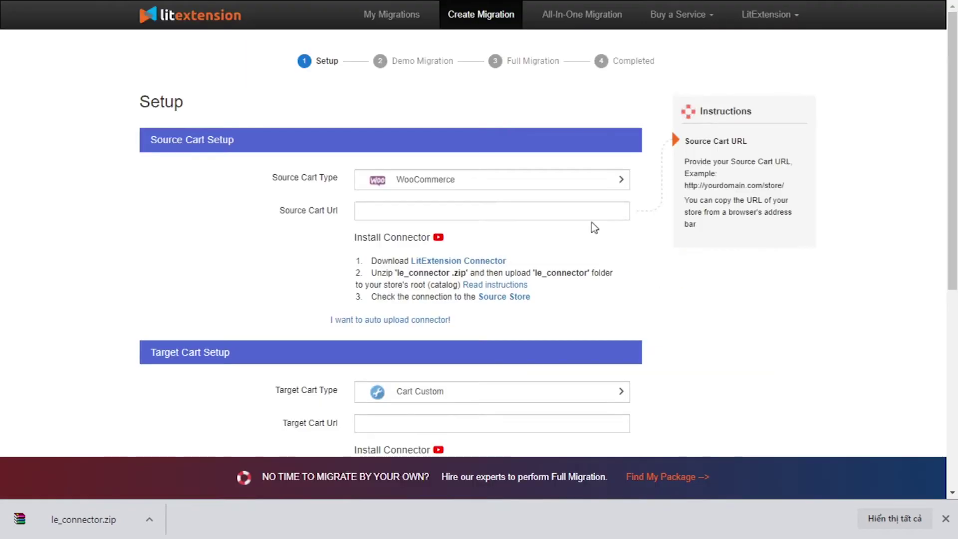
left_click(594, 212)
type("http://45.56.66.224/your_source_cart")
left_click(678, 320)
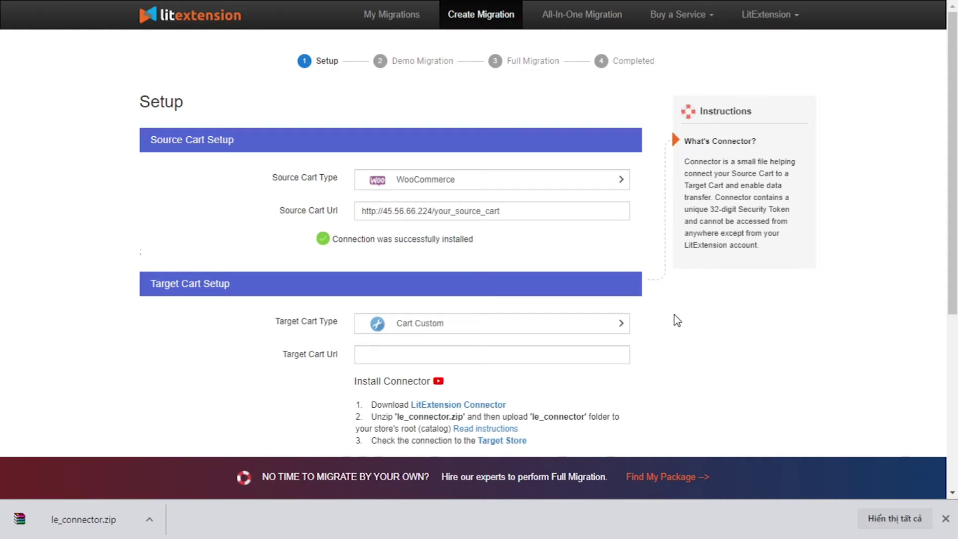
Set the target cart type to Magento
mouse_move(577, 325)
left_click(540, 326)
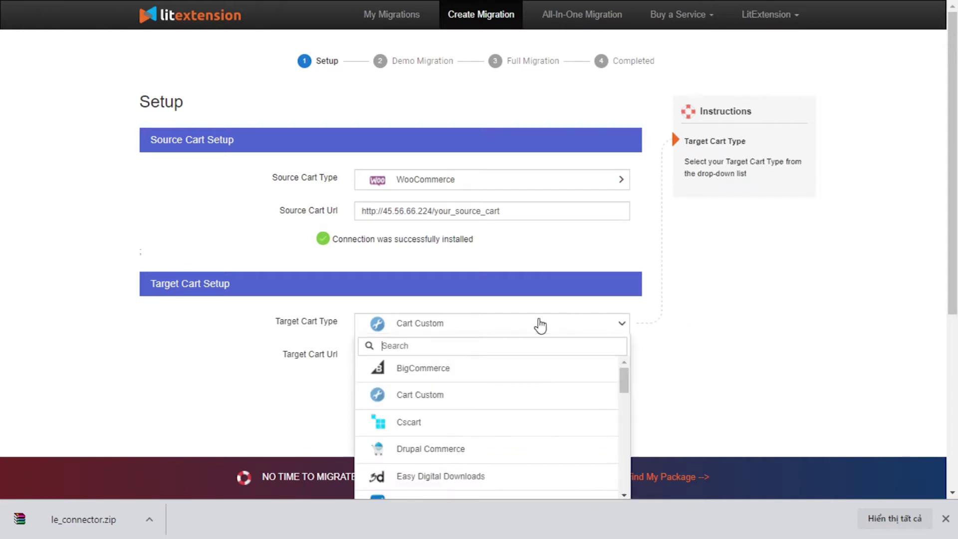
type("mag")
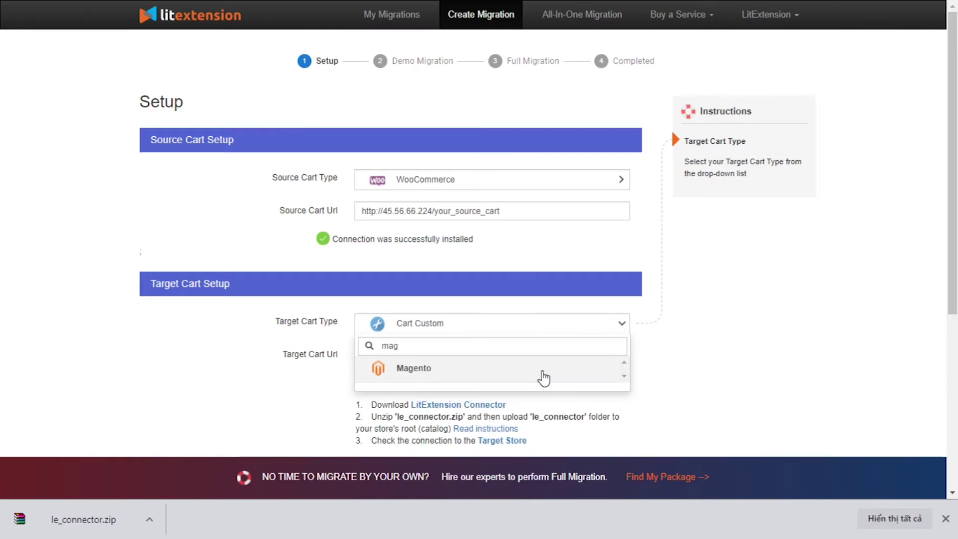
left_click(544, 374)
scroll(509, 348, "down", 3)
left_click(556, 270)
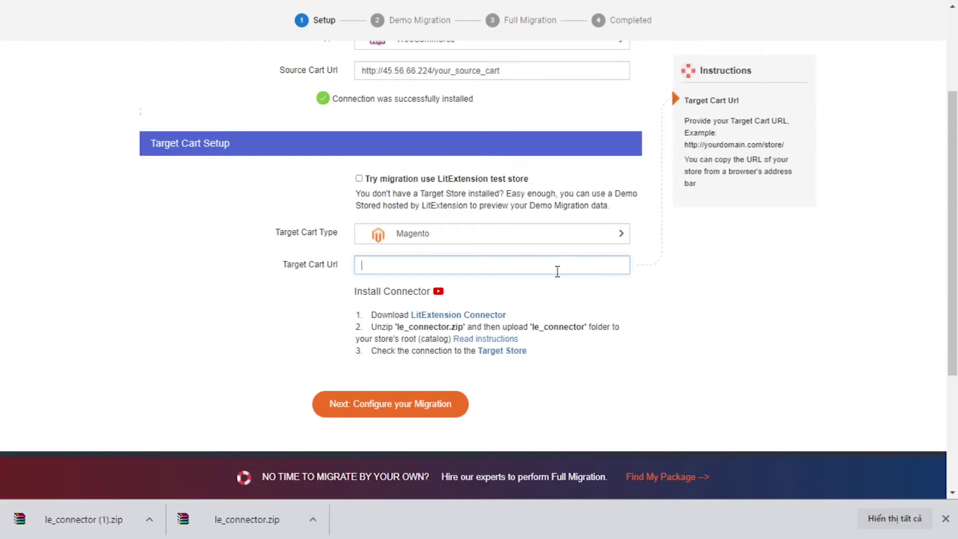
type("http://45.33.0.186/your_target_cart")
left_click(726, 343)
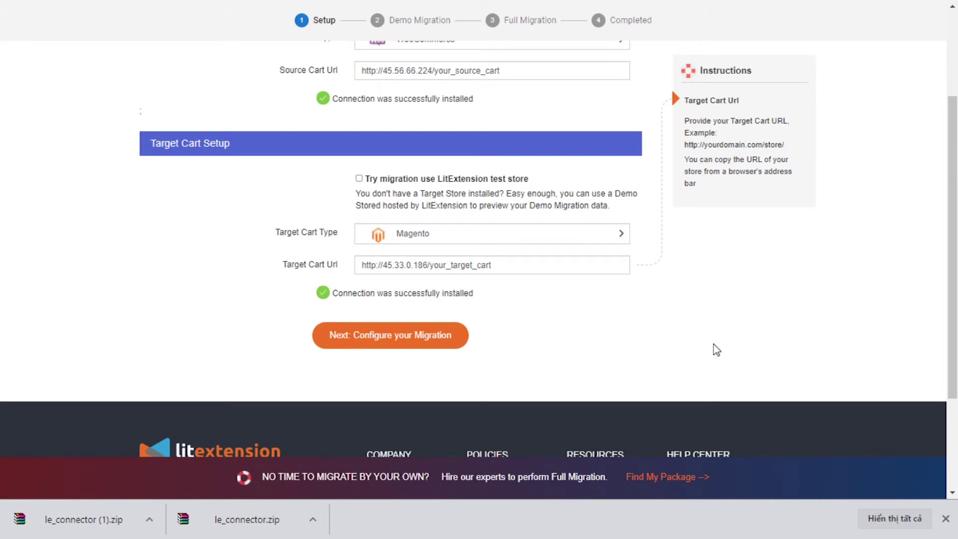
left_click(415, 352)
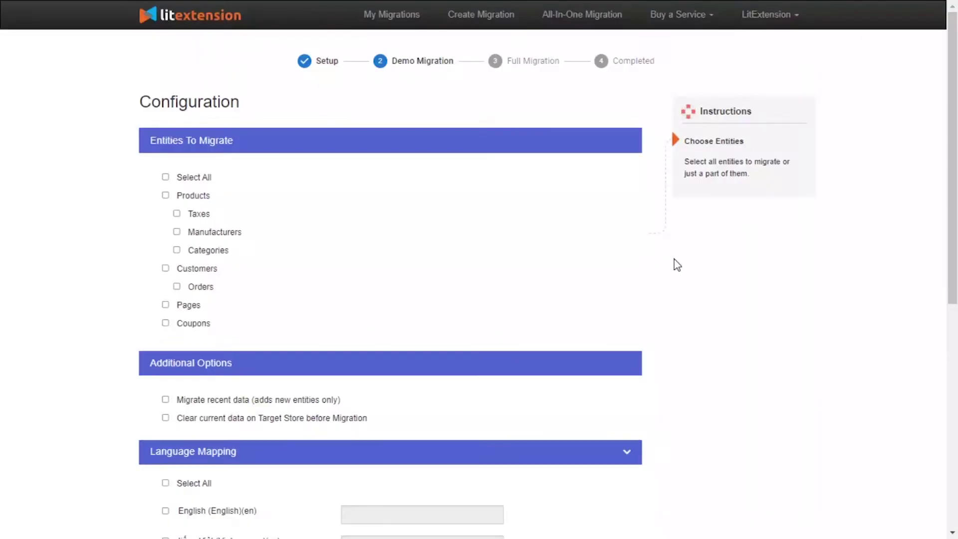
Include Products with Taxes, Manufacturers and Categories, plus Customers with Orders
left_click(166, 196)
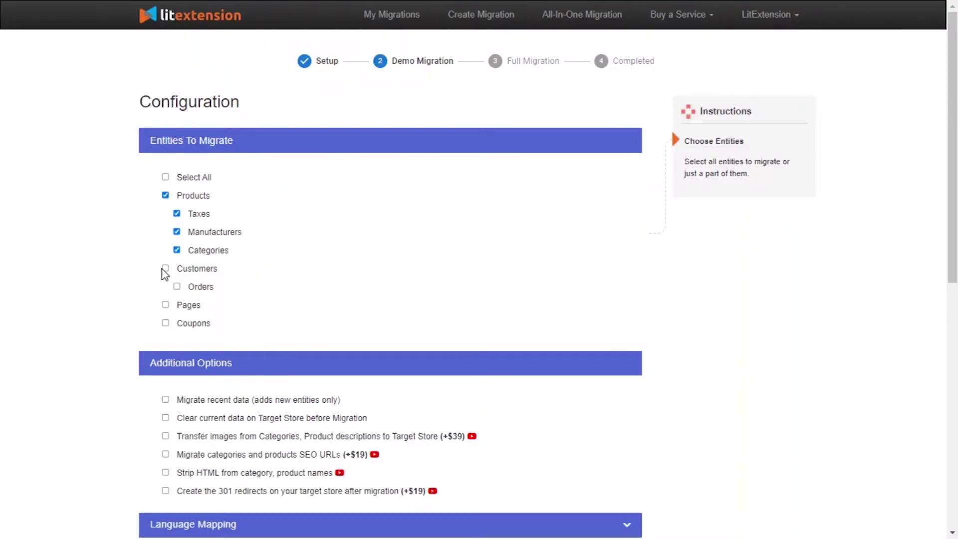
left_click(166, 269)
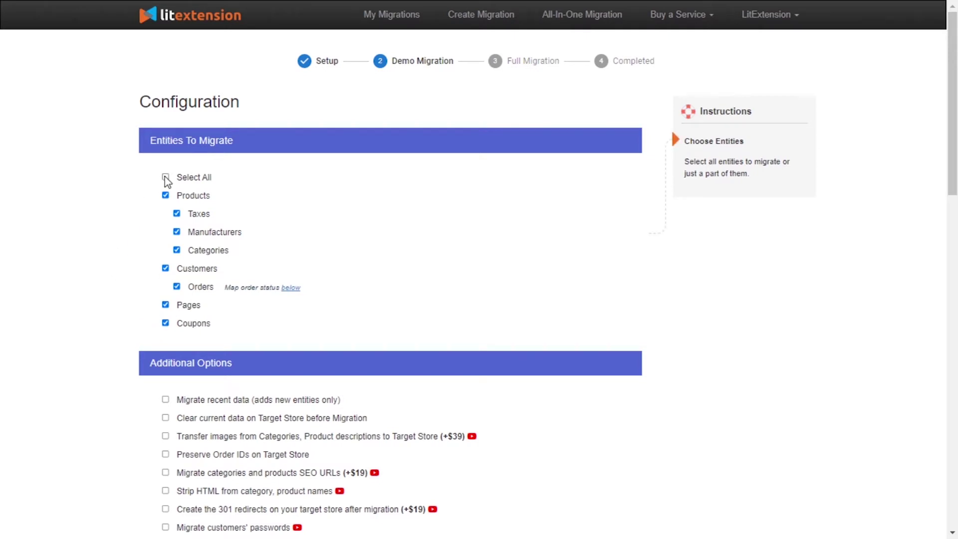
scroll(439, 209, "down", 4)
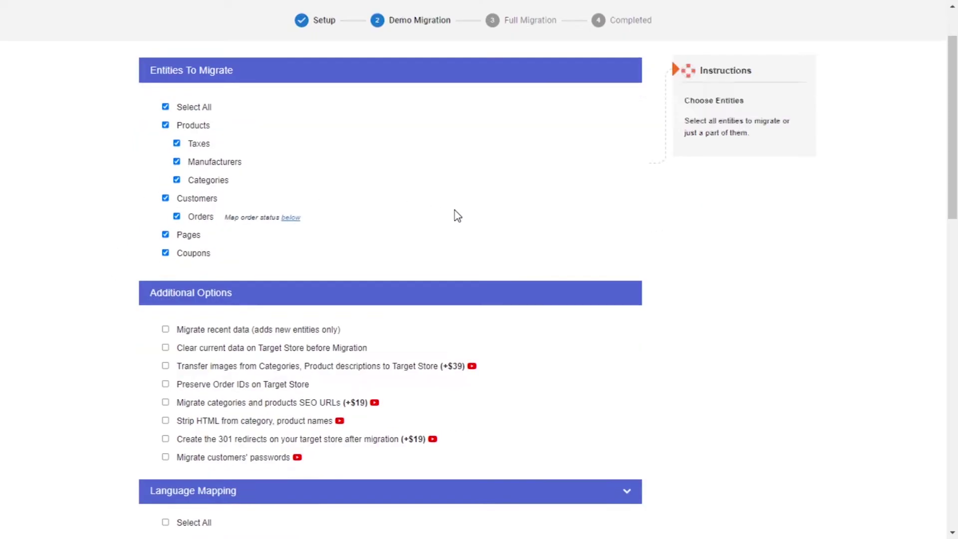
mouse_move(274, 187)
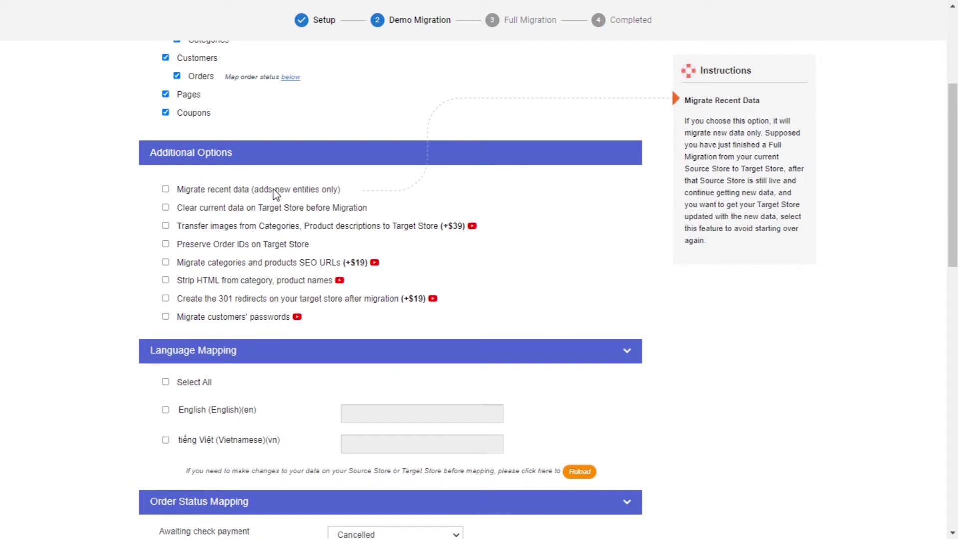
mouse_move(273, 213)
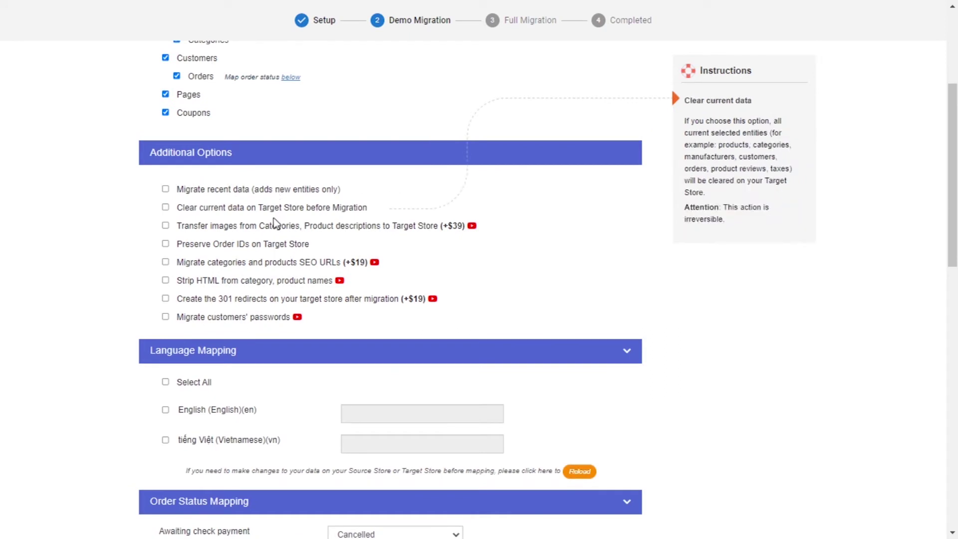
mouse_move(264, 245)
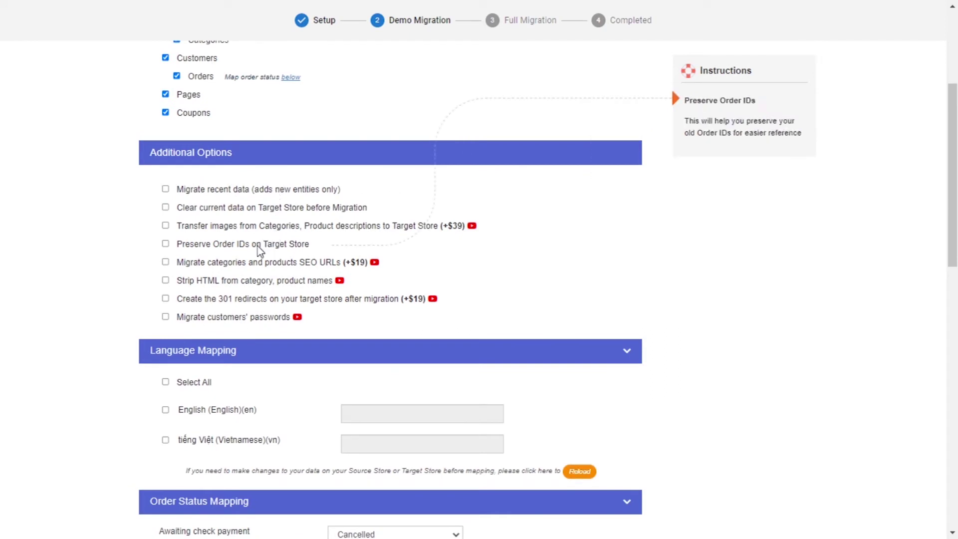
mouse_move(259, 270)
mouse_move(260, 288)
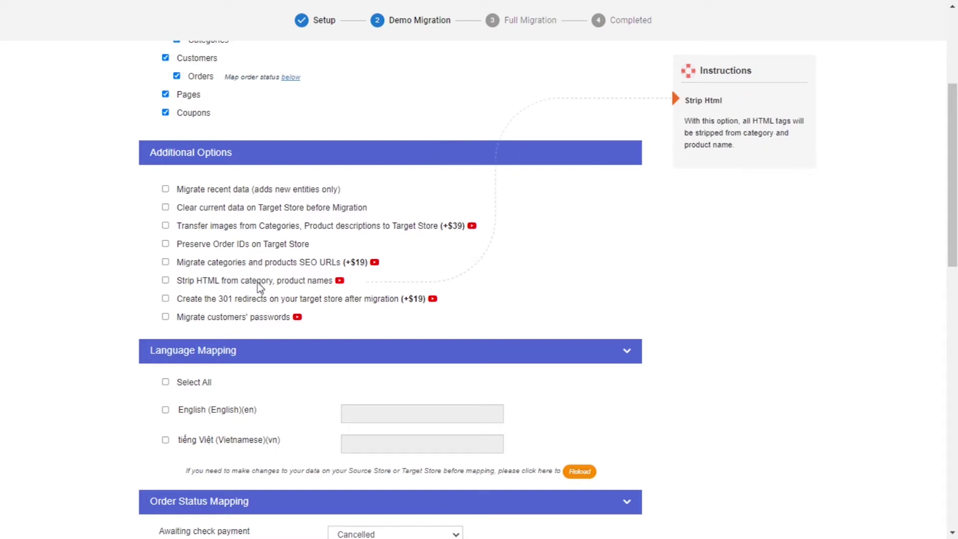
mouse_move(251, 320)
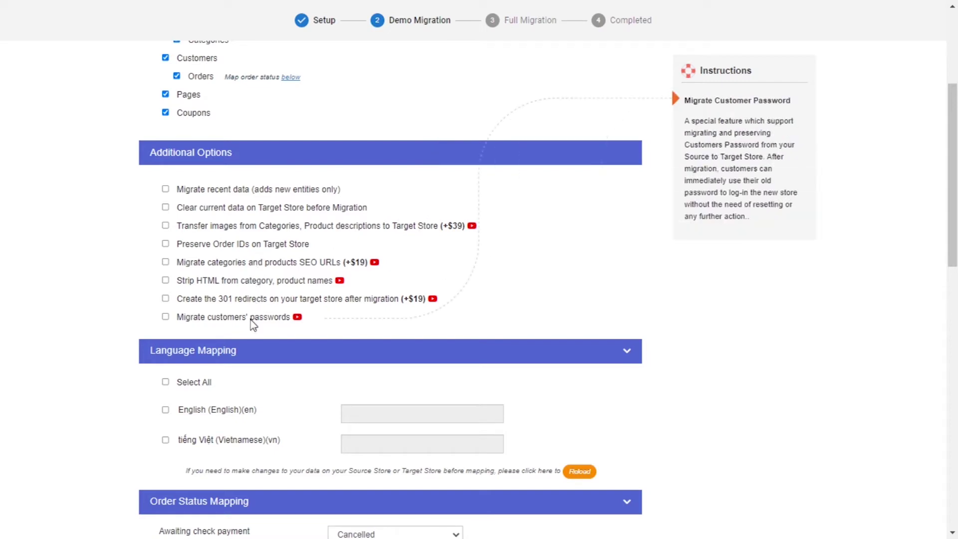
left_click(298, 317)
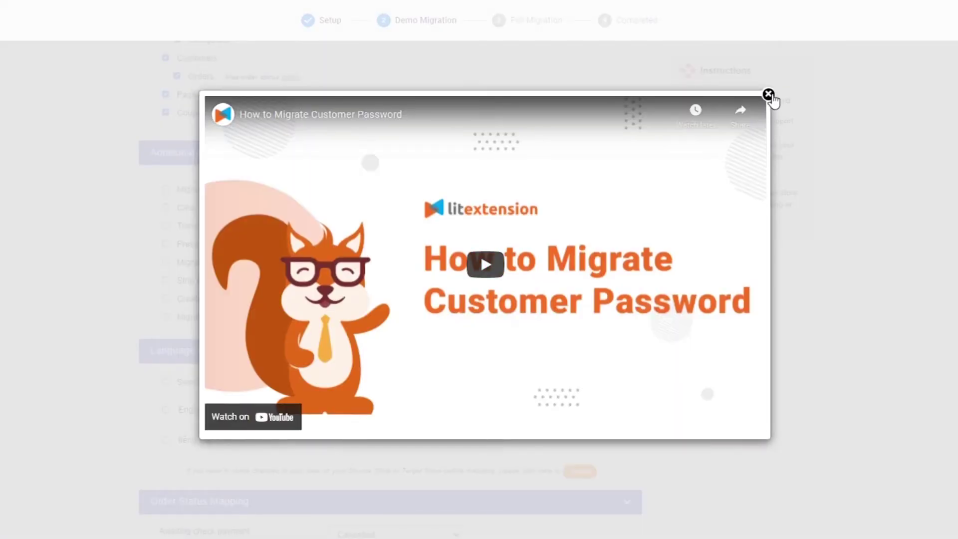
left_click(769, 95)
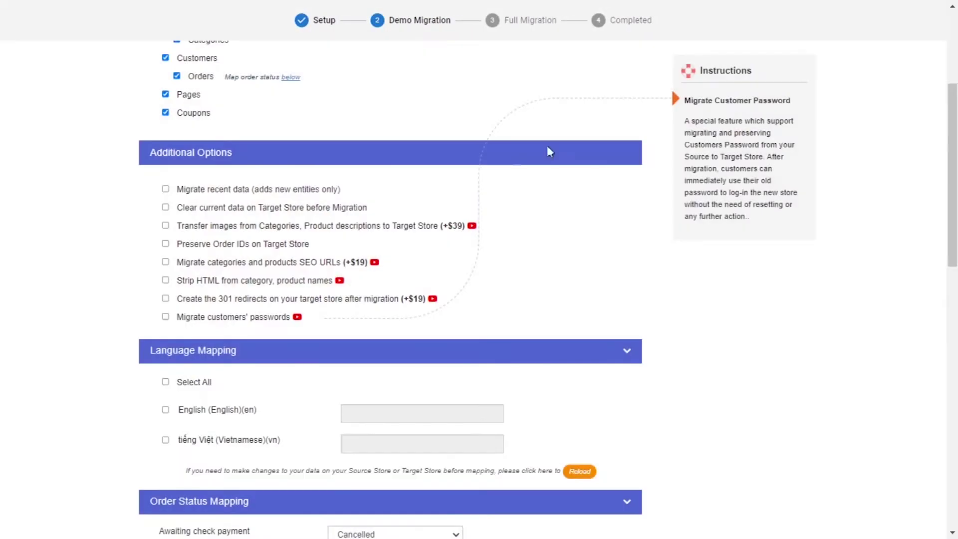
Map all source languages except Vietnamese, keeping English as the default
scroll(247, 336, "down", 2)
left_click(166, 312)
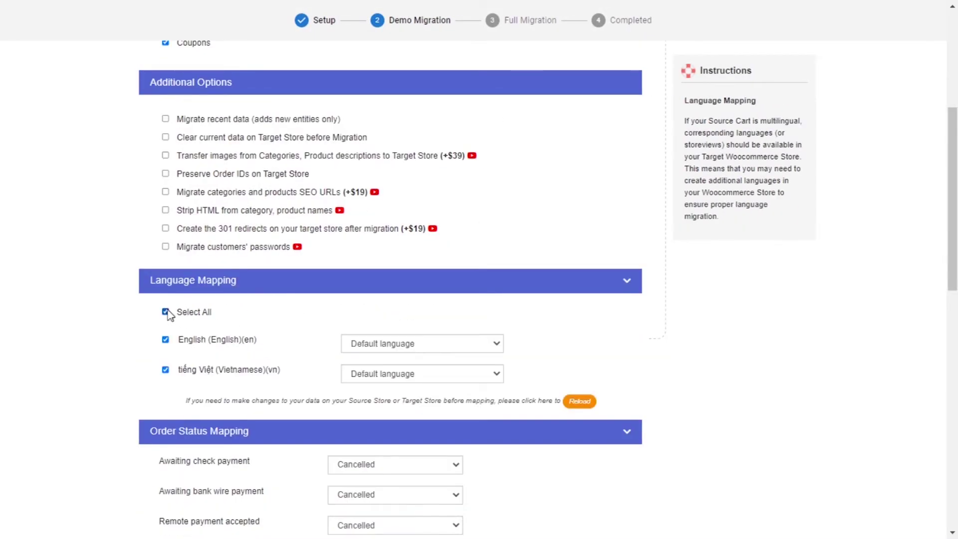
left_click(166, 370)
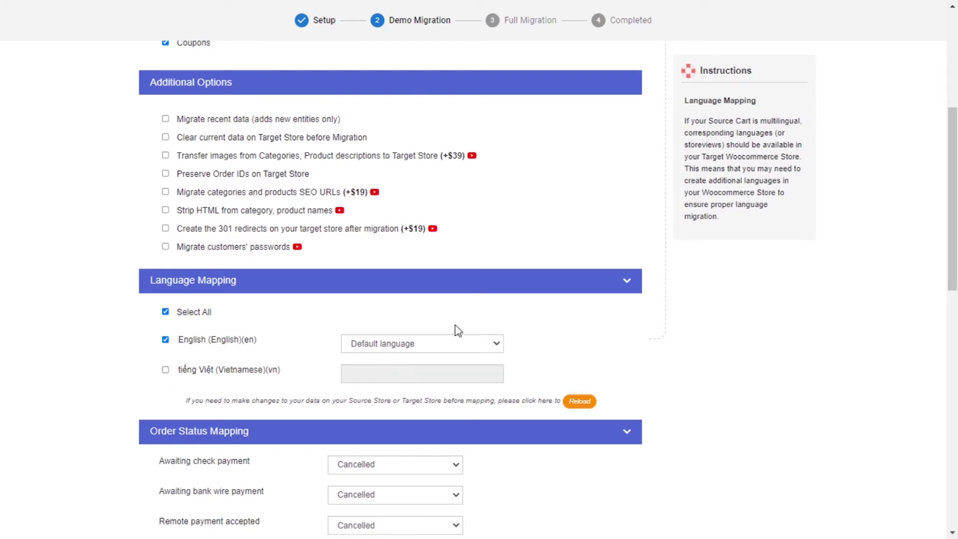
Map Awaiting check payment to Failed; bank wire, remote payment, unpaid backorder and COD to Completed
scroll(499, 321, "down", 4)
left_click(395, 254)
left_click(380, 287)
left_click(389, 284)
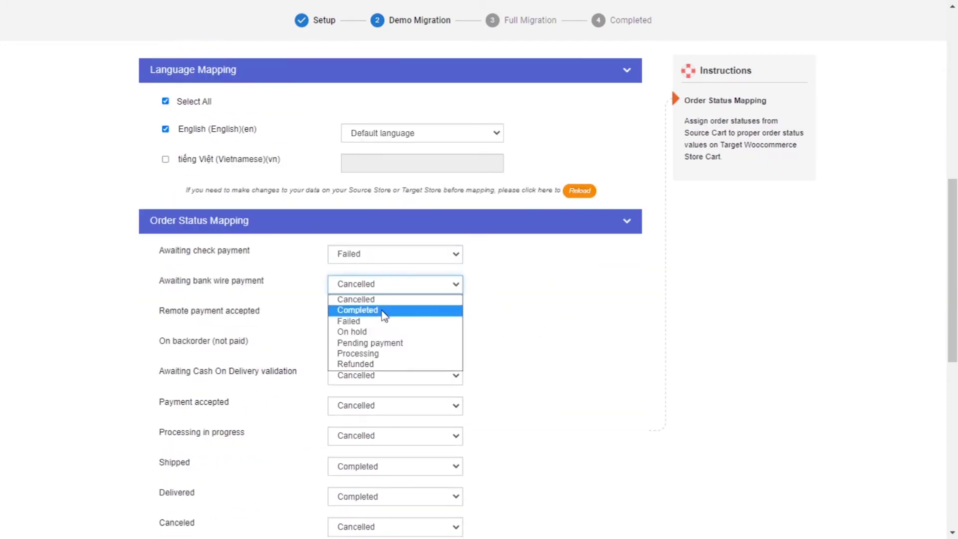
left_click(385, 310)
left_click(385, 315)
left_click(384, 340)
left_click(384, 345)
left_click(385, 370)
left_click(384, 376)
left_click(385, 401)
Map Payment accepted to Failed, Shipped to Cancelled; Processing, Delivered, Canceled to Completed
left_click(389, 266)
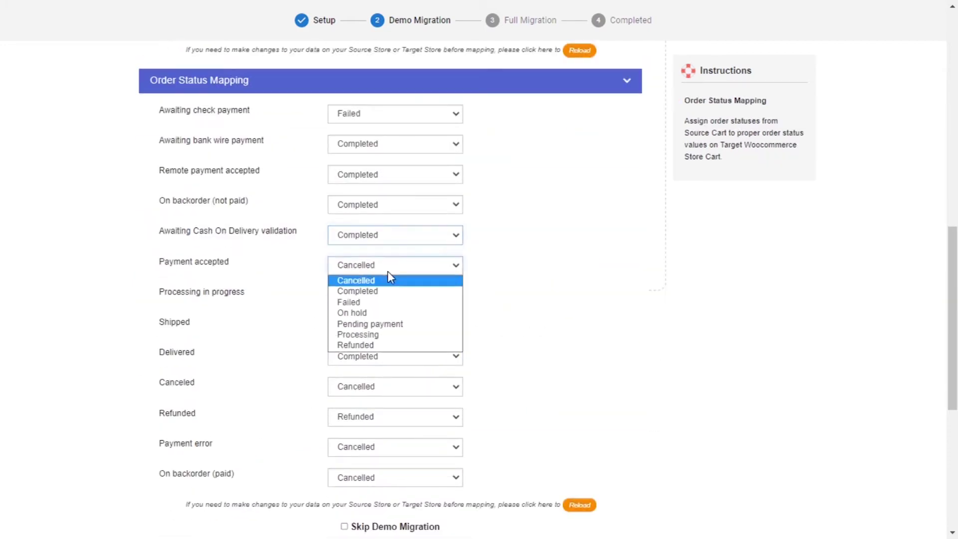
left_click(387, 302)
left_click(385, 295)
left_click(385, 320)
left_click(385, 326)
left_click(385, 341)
left_click(381, 356)
left_click(383, 381)
left_click(384, 386)
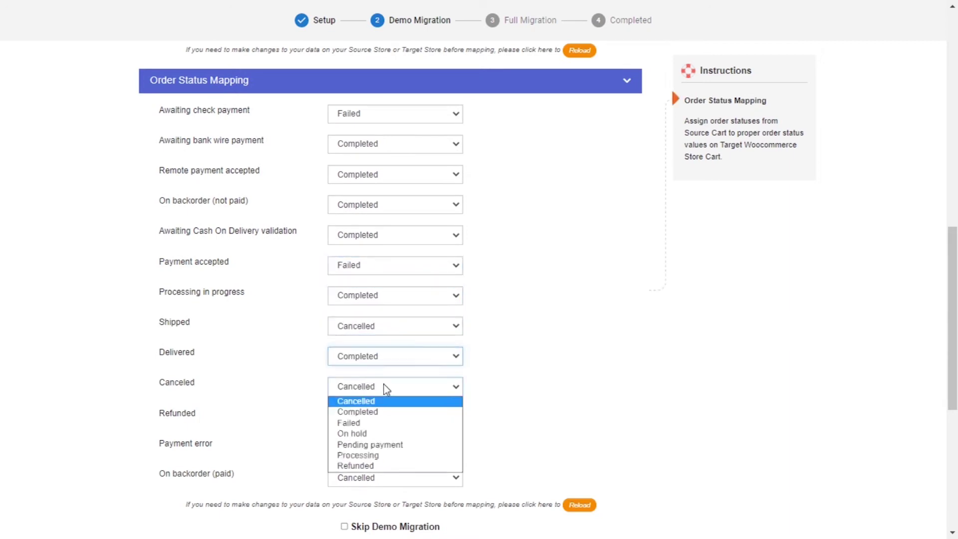
left_click(384, 412)
Map Refunded, Payment error and On backorder (paid) to Completed
scroll(385, 412, "down", 2)
left_click(385, 345)
left_click(384, 374)
left_click(384, 377)
left_click(384, 402)
left_click(385, 407)
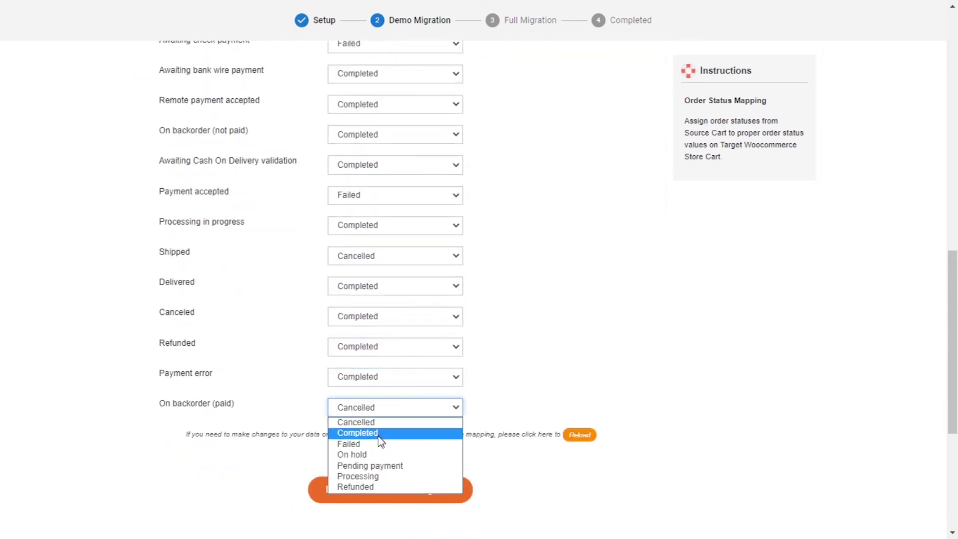
left_click(380, 433)
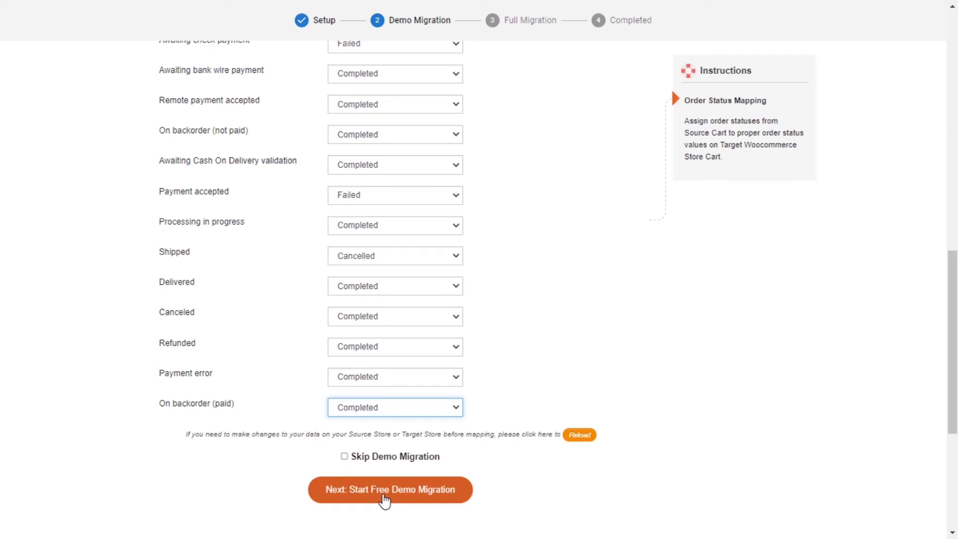
Skip the demo migration and start the full migration, waiting until it completes
left_click(345, 457)
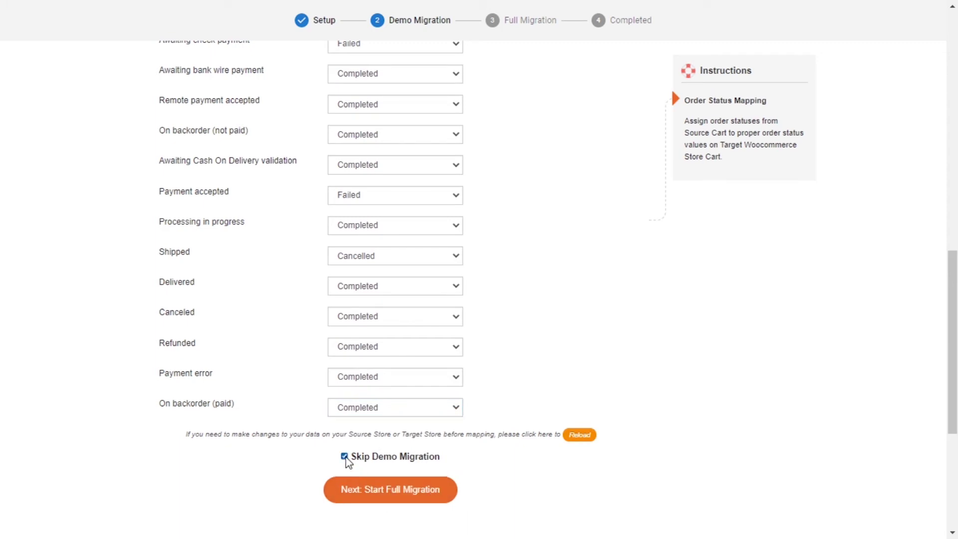
left_click(389, 491)
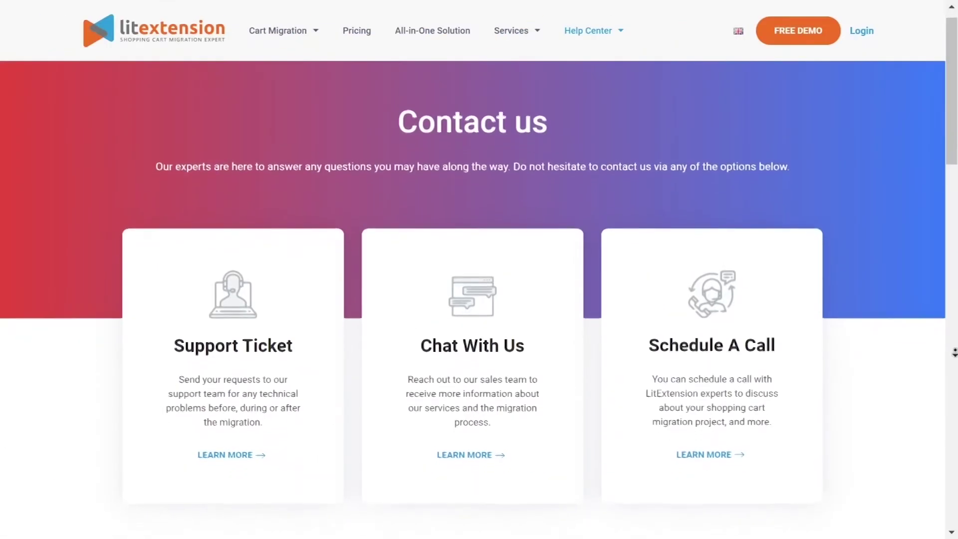
Scroll down the Contact us page to reach the contact form
scroll(479, 300, "down", 3)
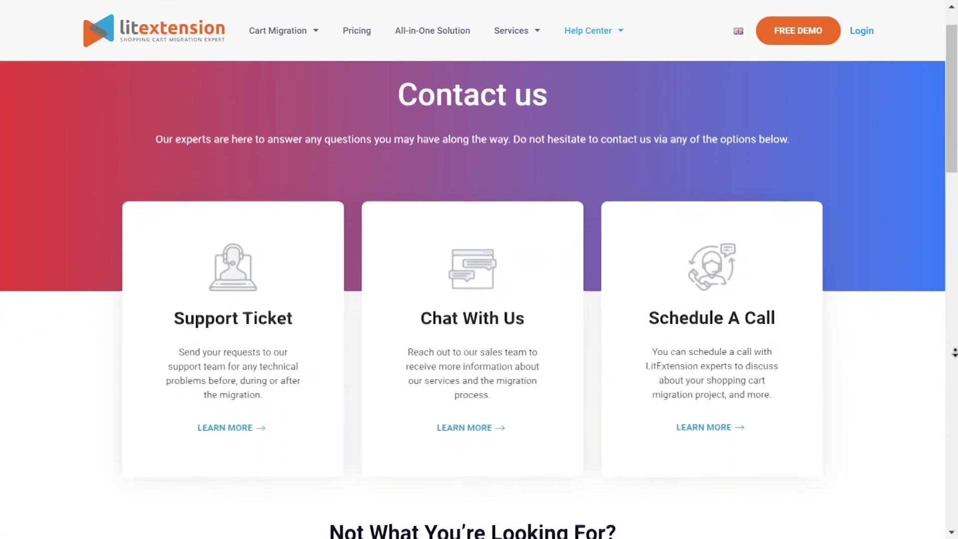
scroll(954, 364, "down", 5)
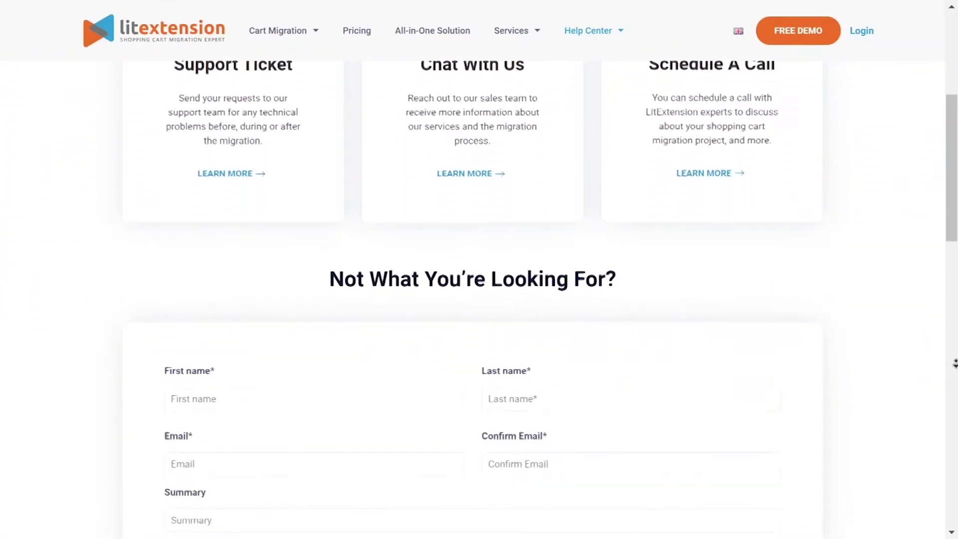